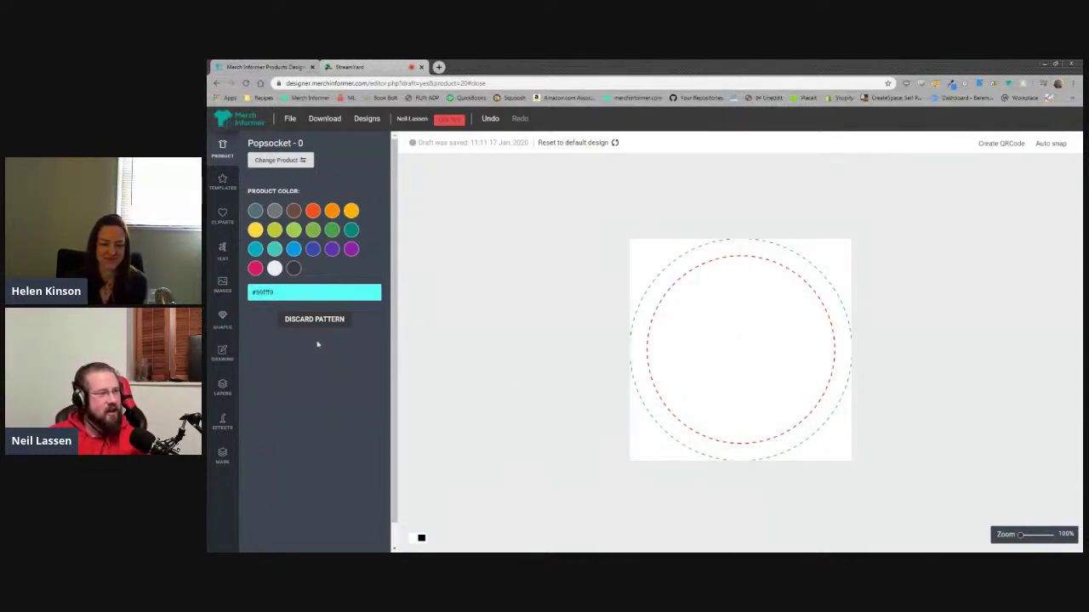
# Add a solid circle shape to the PopSocket canvas and enlarge it from the centre to cover the dashed outer guide circle.
pyautogui.click(228, 311)
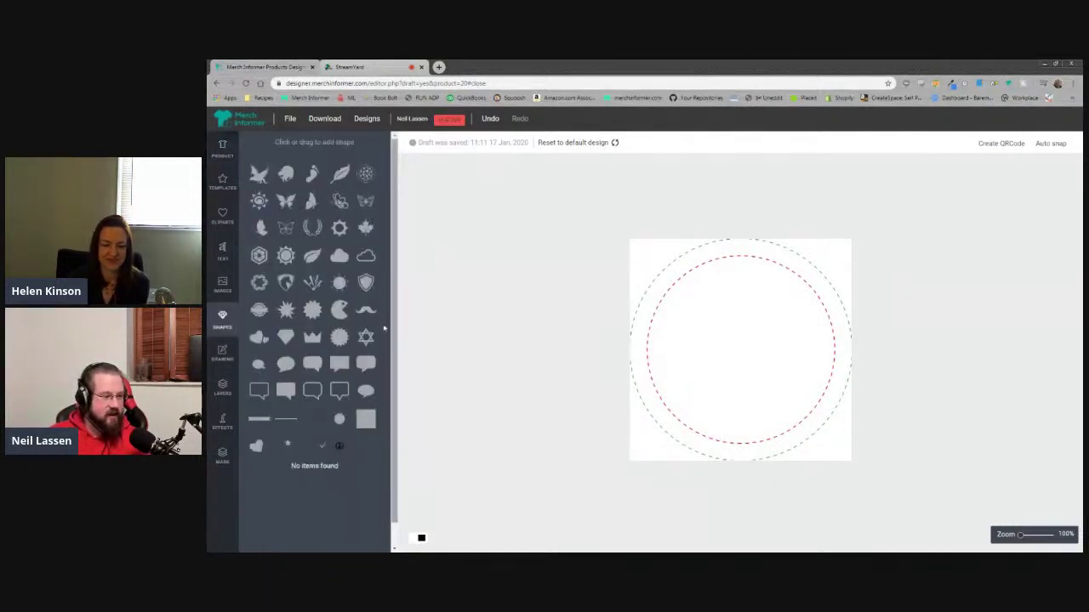
pyautogui.click(339, 419)
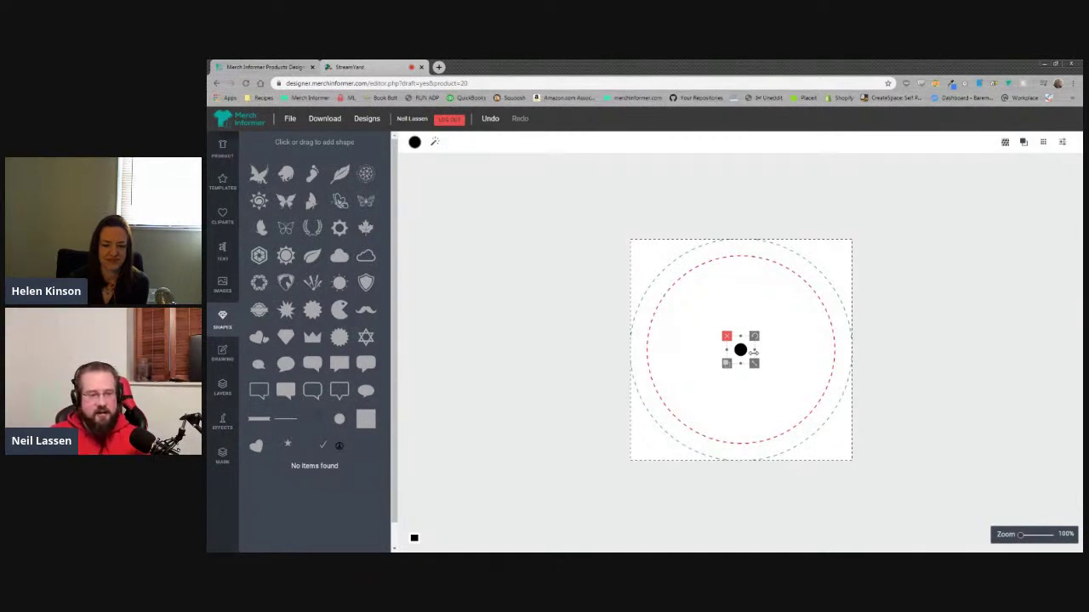
pyautogui.moveTo(756, 365); pyautogui.dragTo(1045, 523)
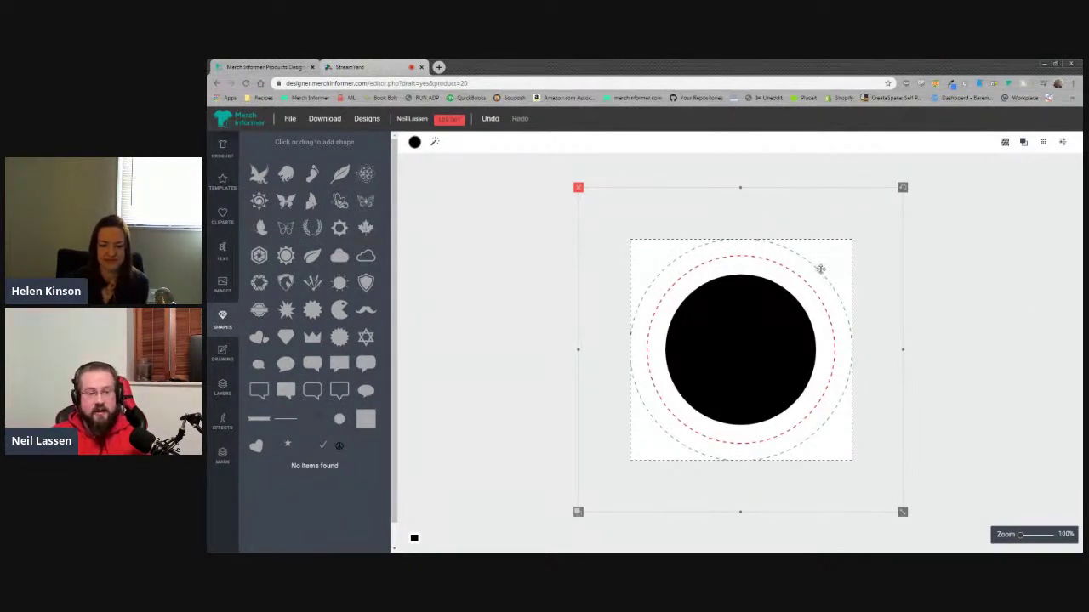
pyautogui.moveTo(902, 511); pyautogui.dragTo(1017, 548)
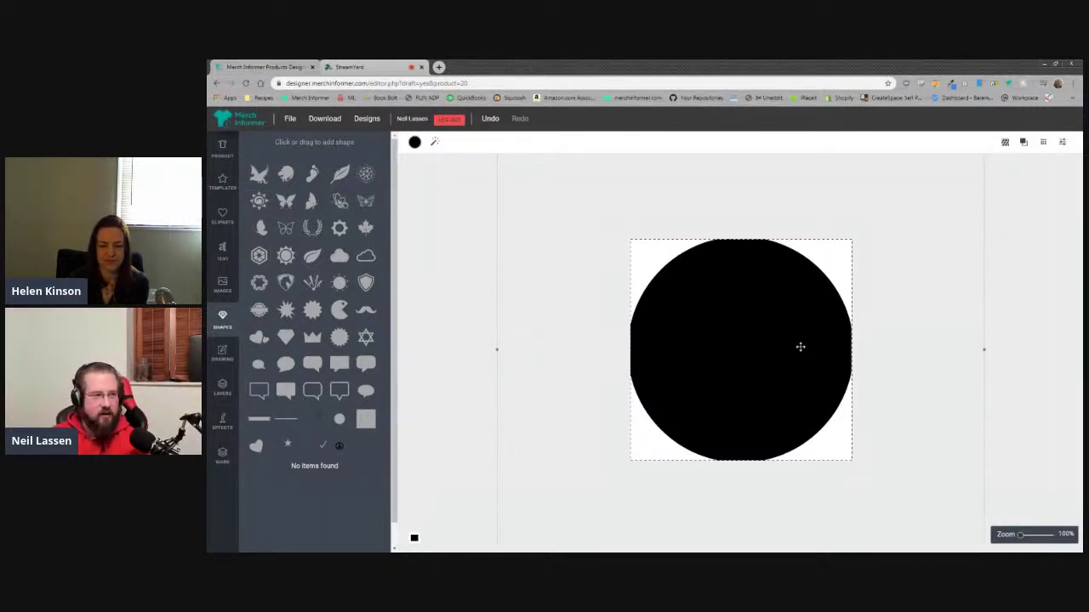
# Fill the large circle with bright pink, rgb(255, 64, 185), and deselect it.
pyautogui.click(414, 142)
pyautogui.click(473, 192)
pyautogui.moveTo(479, 250); pyautogui.dragTo(487, 232)
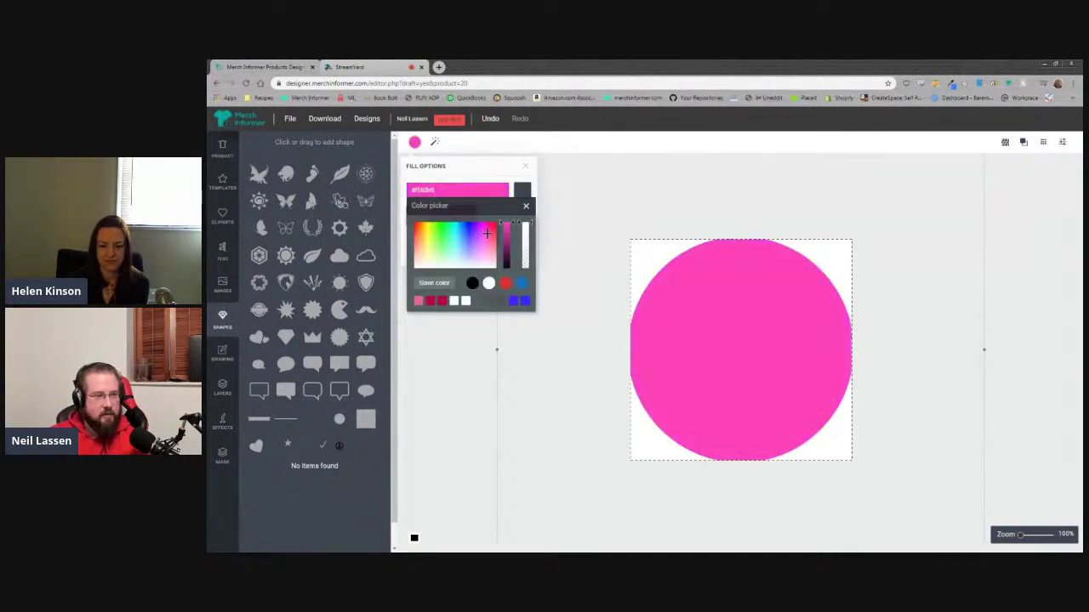
pyautogui.click(526, 205)
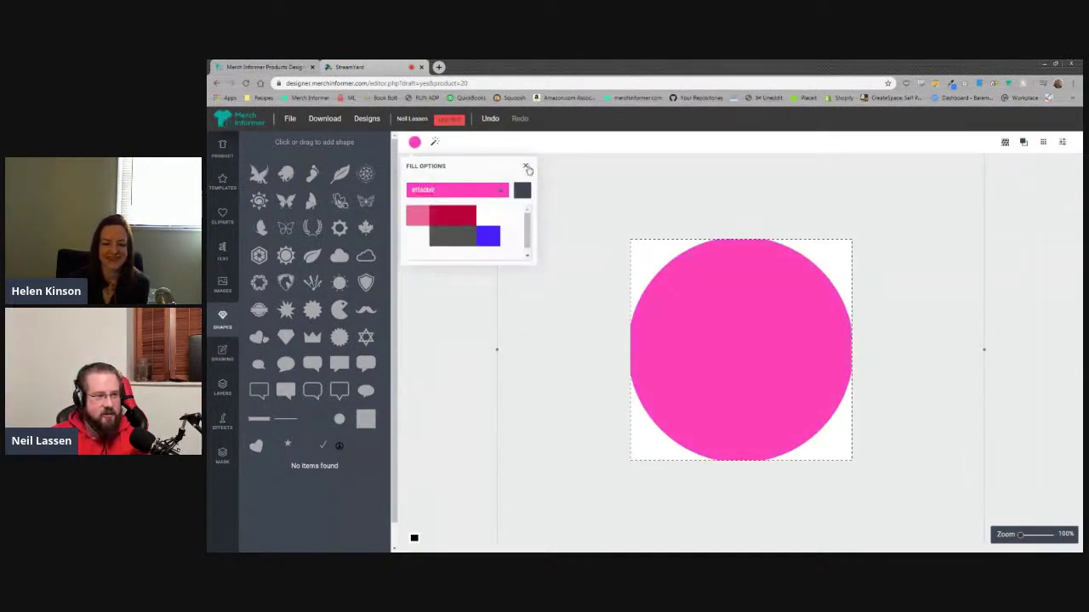
pyautogui.click(525, 166)
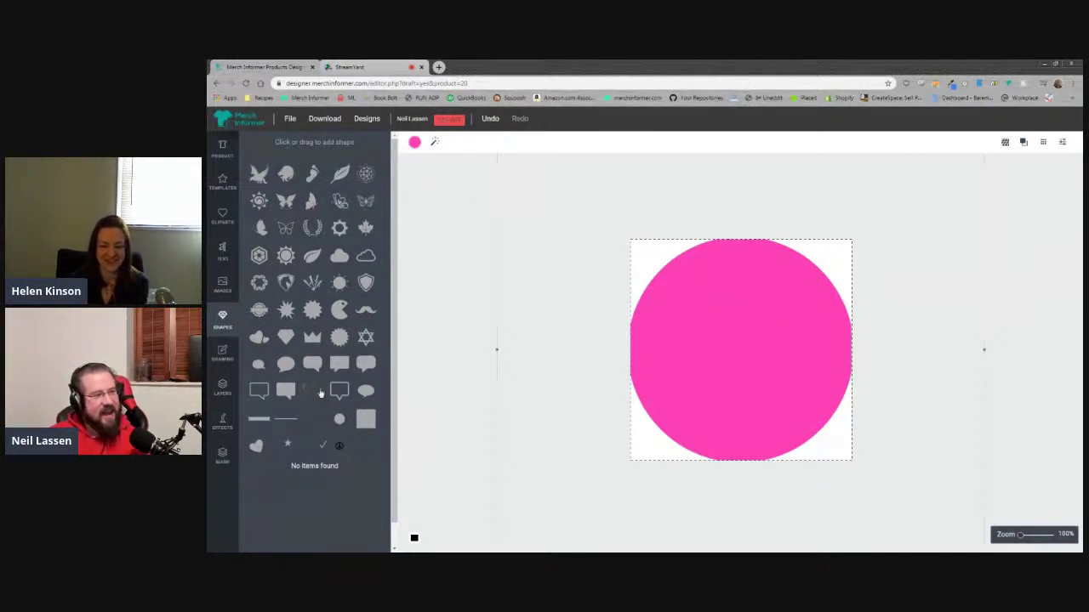
pyautogui.click(470, 271)
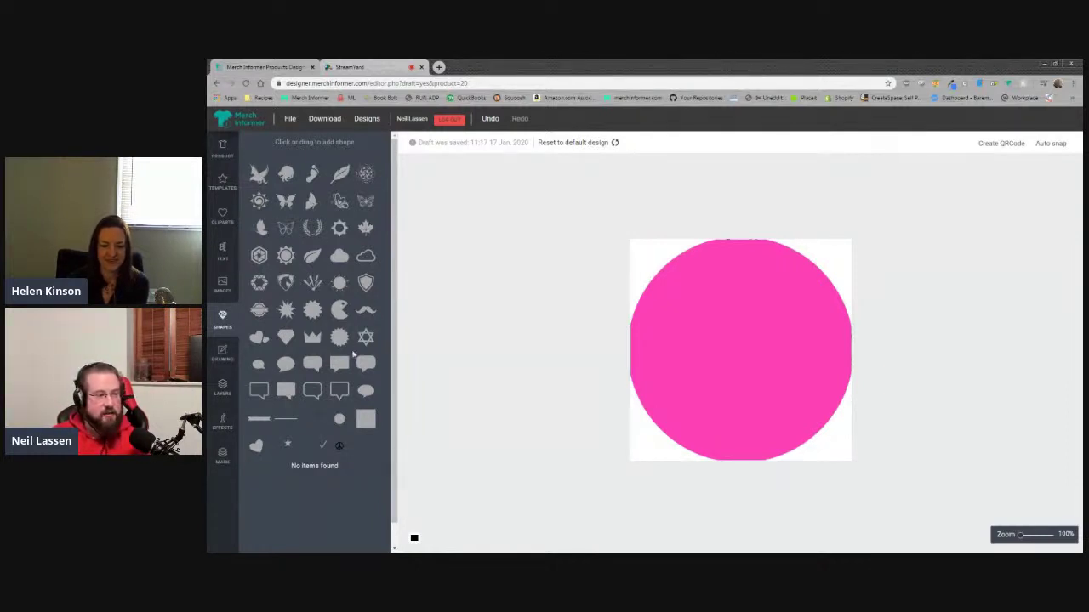
# Add the detailed butterfly shape at the circle's centre, enlarge it slightly, and repeat it with the Vertical Bricks Repeat pattern.
pyautogui.click(366, 201)
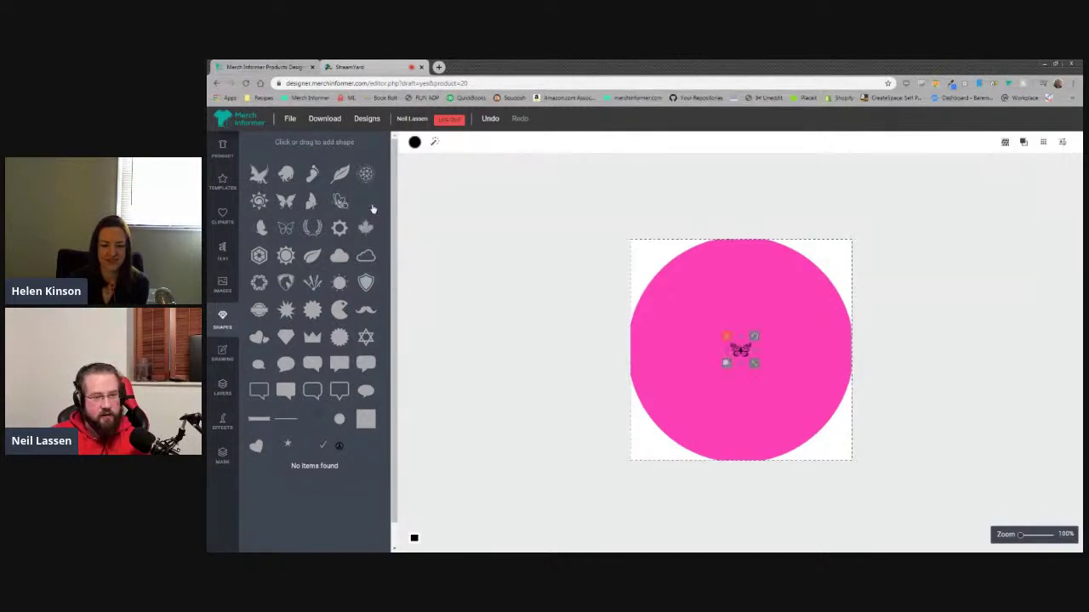
pyautogui.click(760, 332)
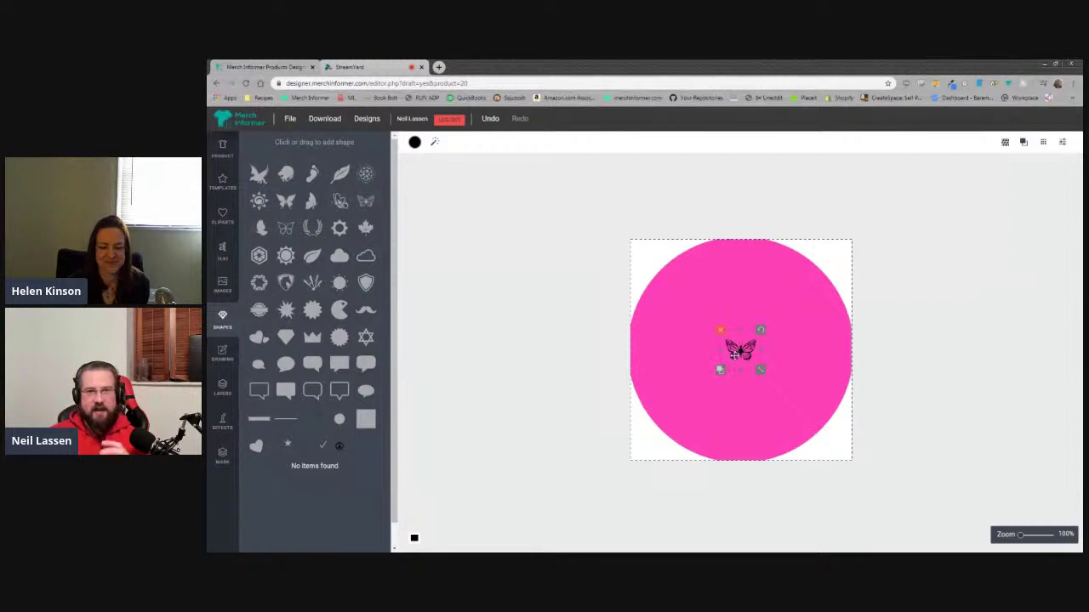
pyautogui.click(572, 346)
pyautogui.click(740, 349)
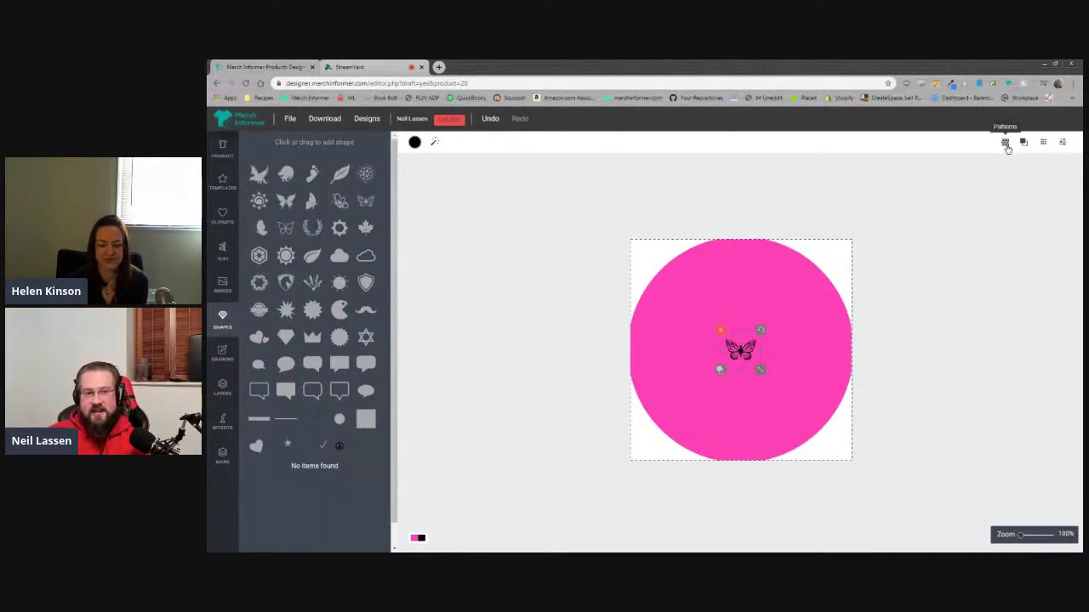
pyautogui.click(1006, 144)
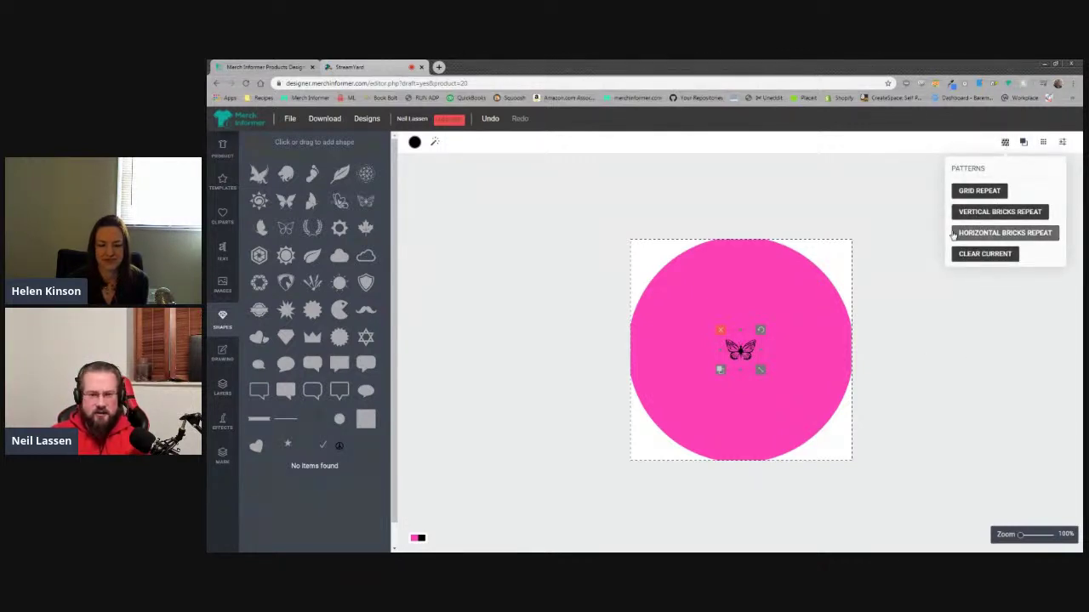
pyautogui.click(993, 217)
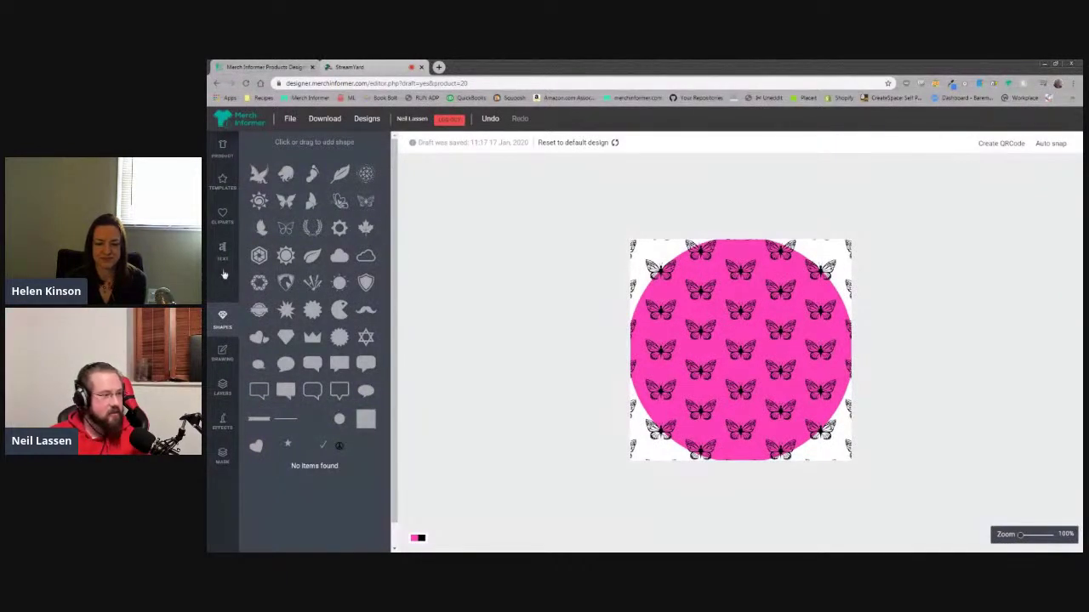
# Delete two individual butterfly layers from the pattern: the one at the circle's centre and the one just above it.
pyautogui.click(222, 387)
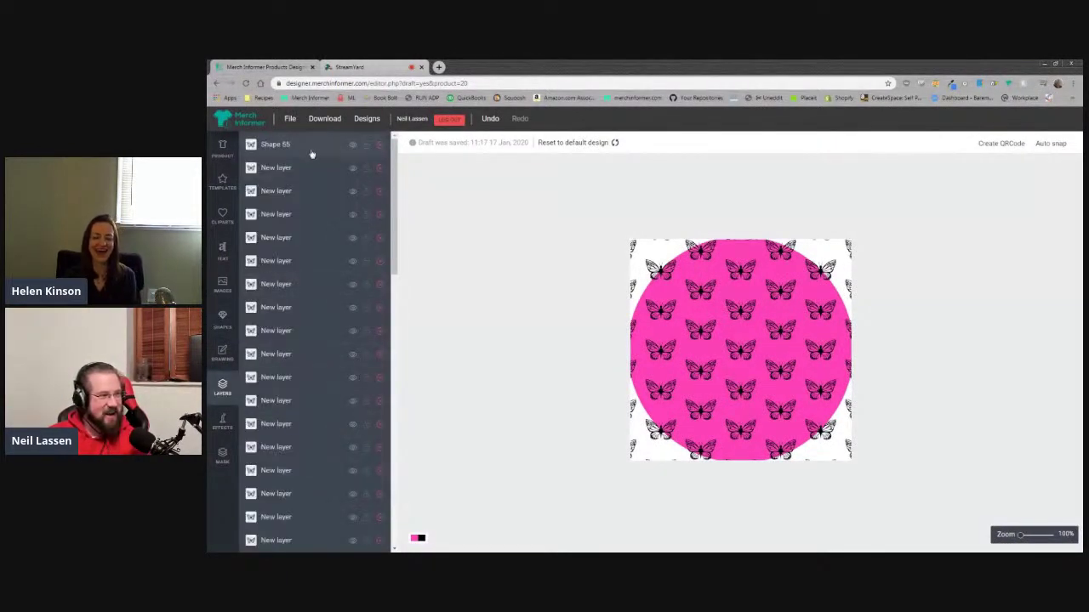
pyautogui.click(379, 146)
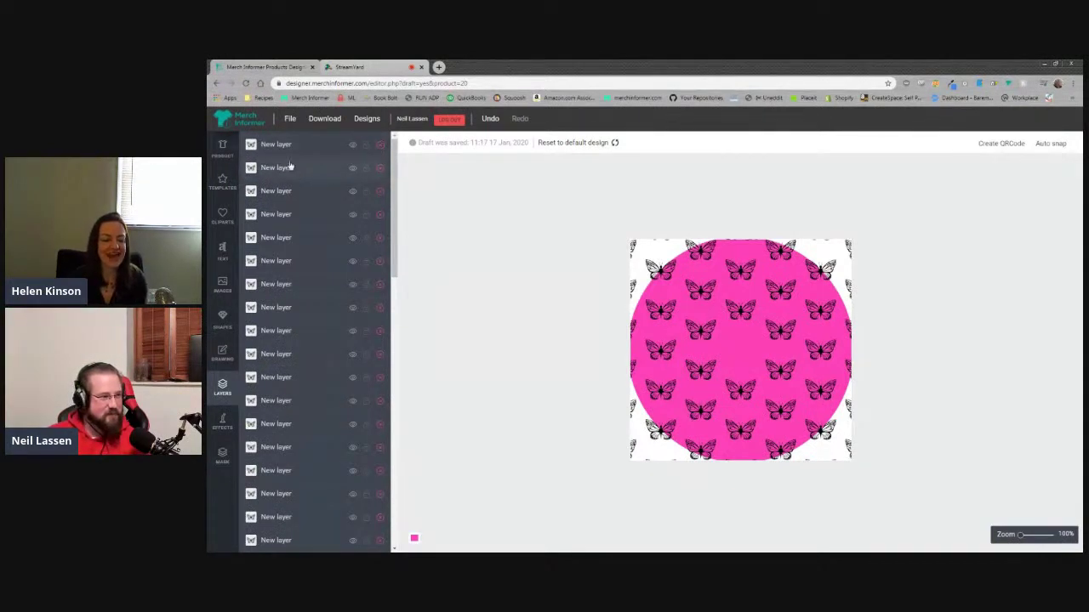
pyautogui.click(223, 150)
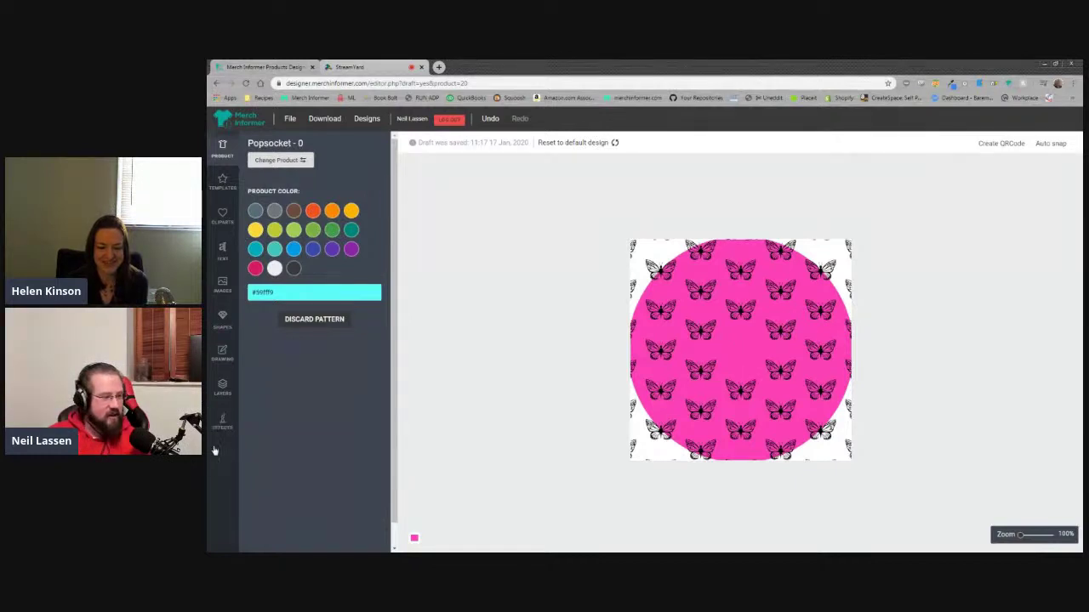
pyautogui.click(222, 390)
pyautogui.scroll(-3, 312, 413)
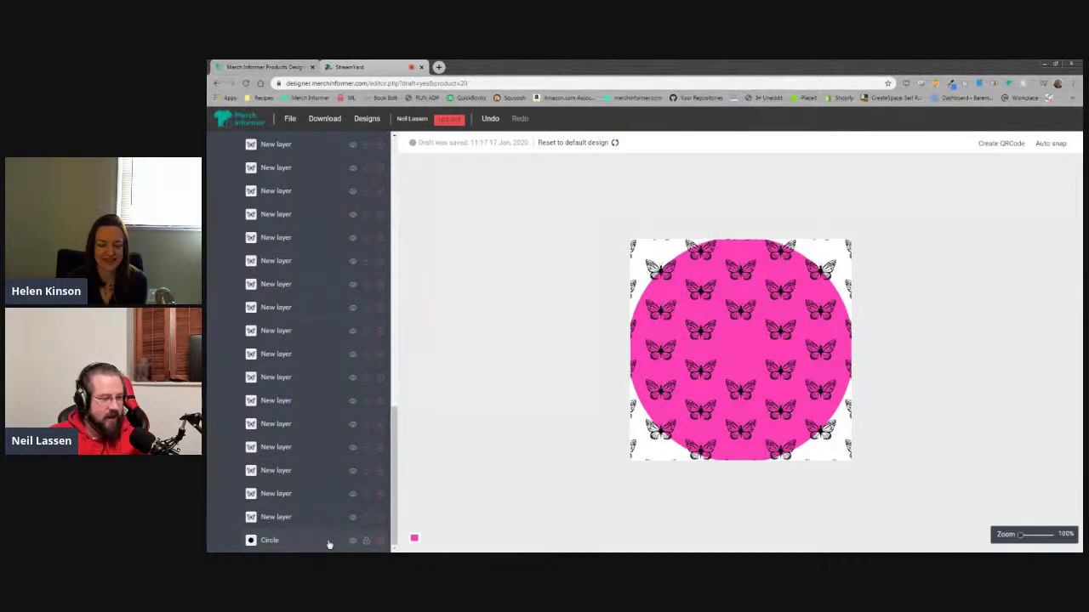
pyautogui.click(270, 541)
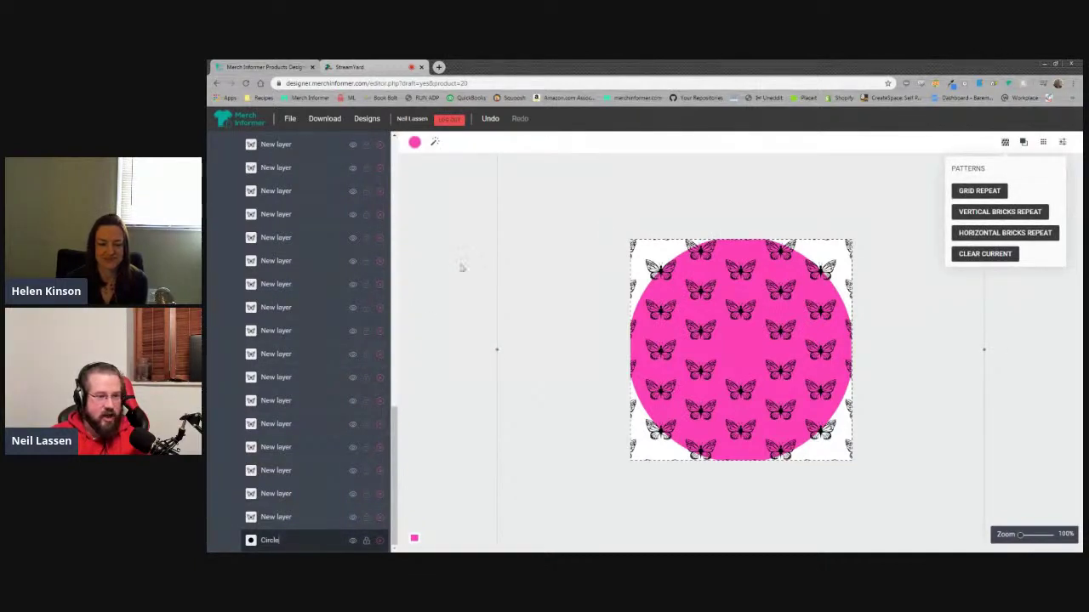
pyautogui.click(382, 268)
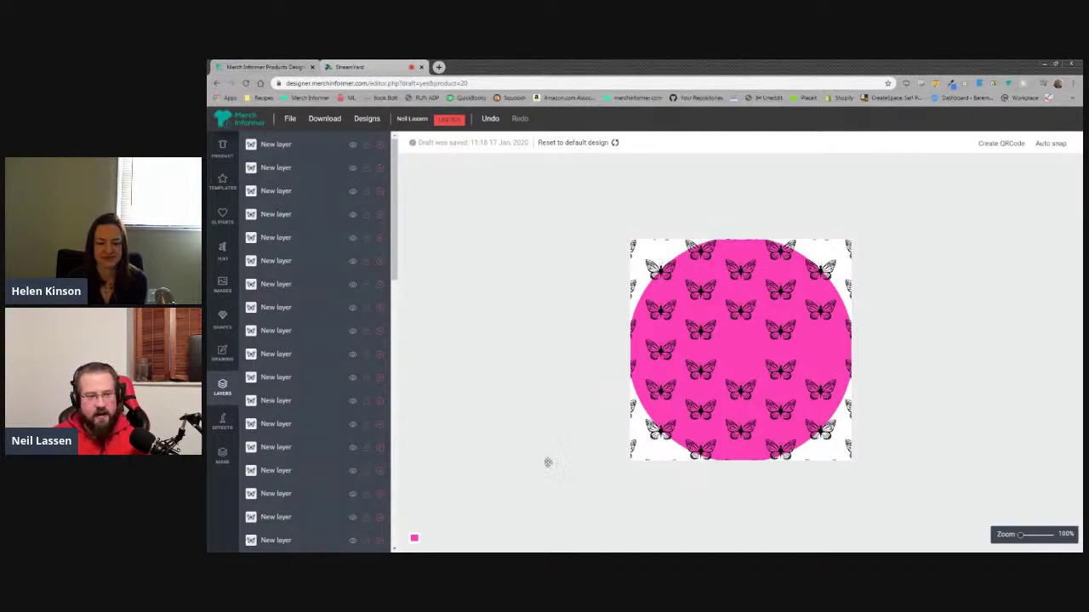
# Discard the butterfly pattern from the PopSocket design.
pyautogui.click(233, 157)
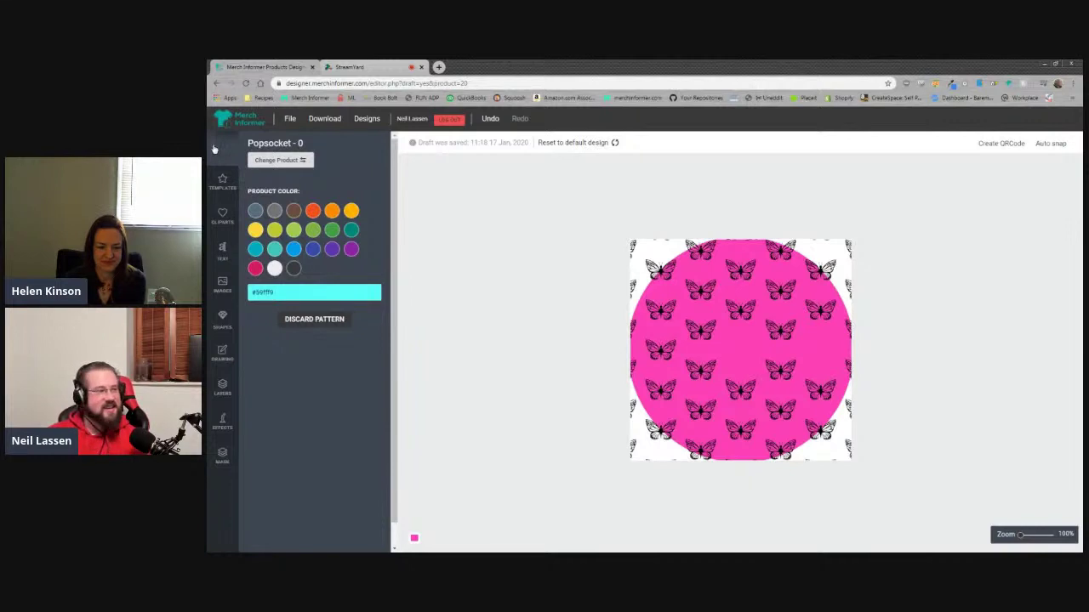
pyautogui.click(314, 320)
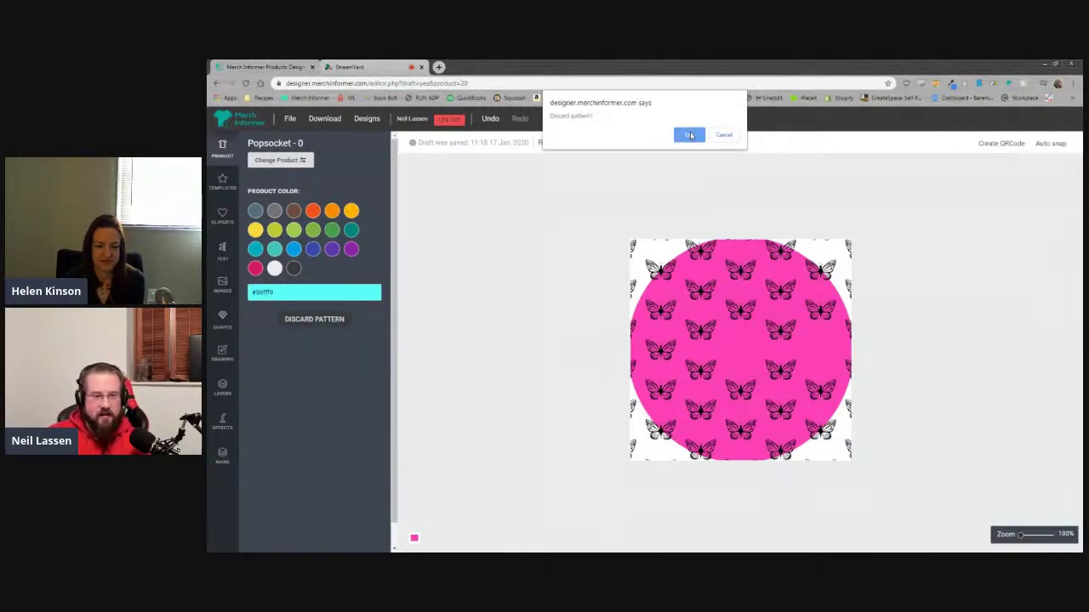
pyautogui.click(690, 135)
# Change the large circle's fill to black (#000000) and save that color in the color picker.
pyautogui.click(710, 333)
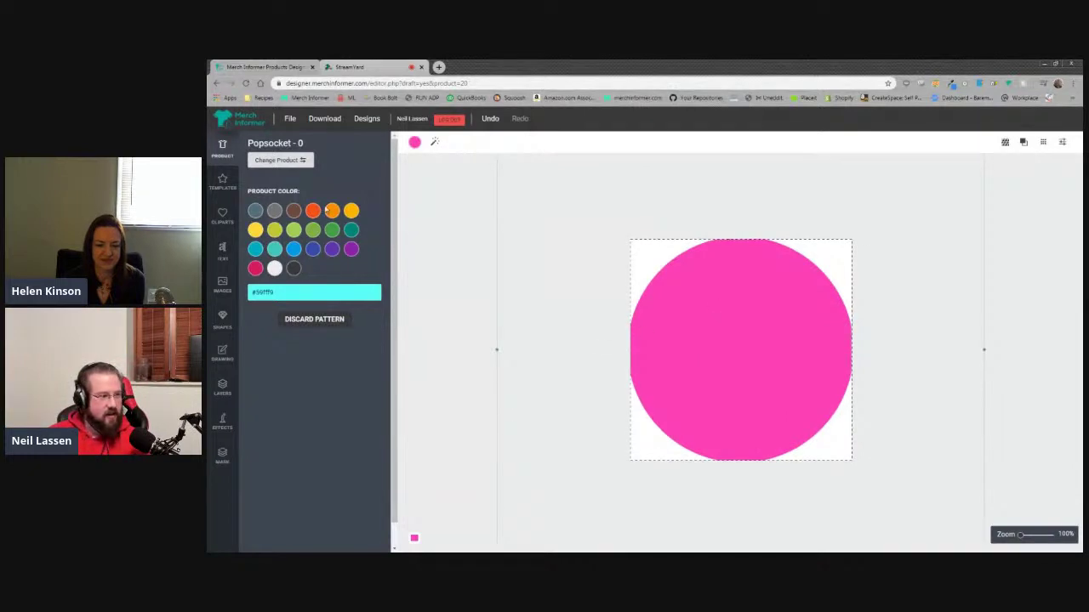
pyautogui.click(415, 143)
pyautogui.click(487, 192)
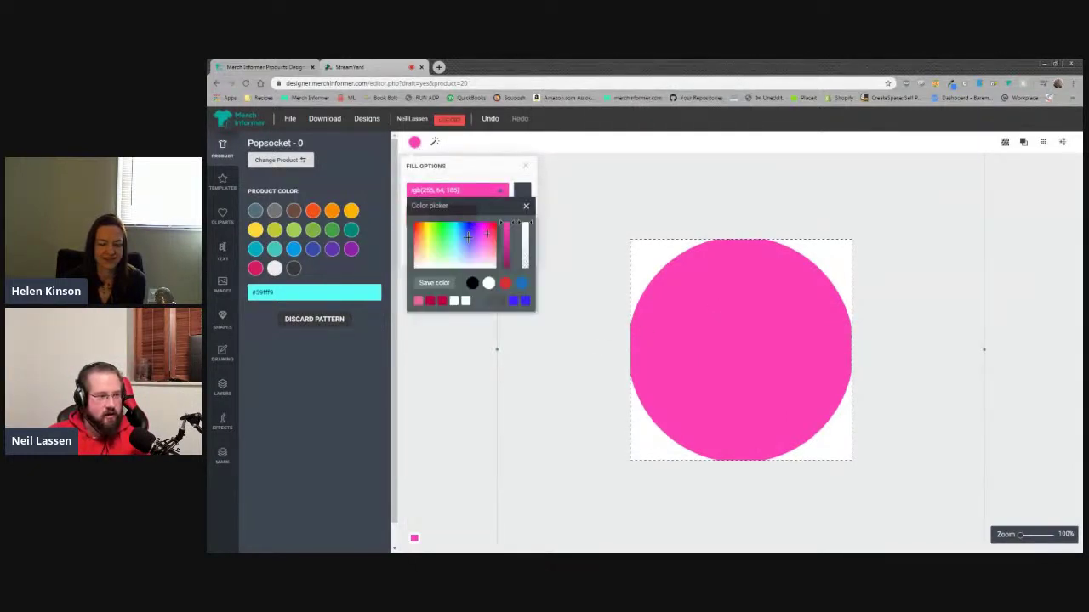
pyautogui.click(472, 283)
pyautogui.click(435, 283)
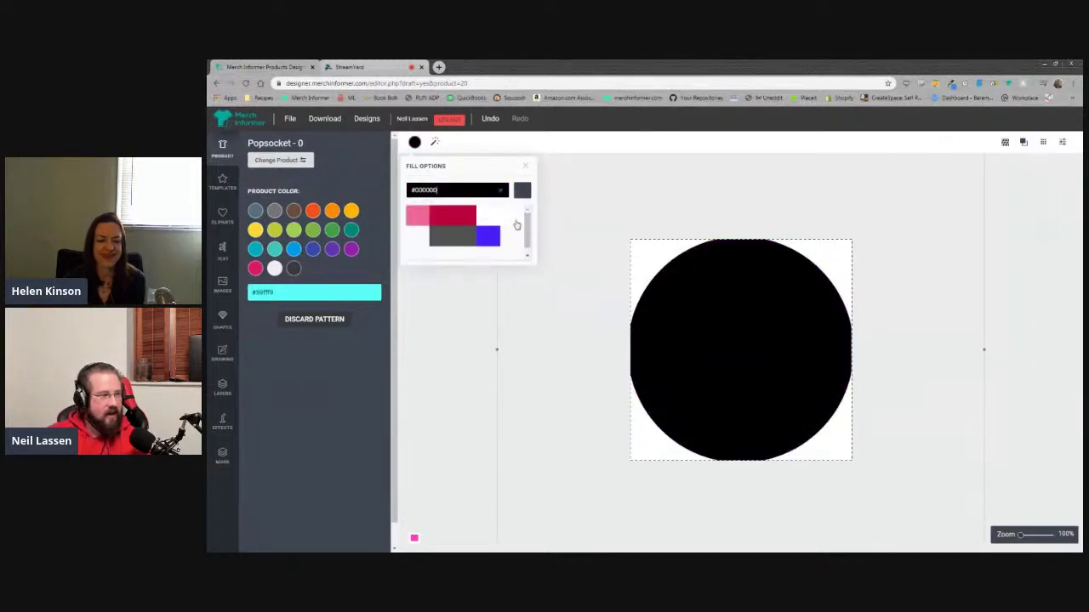
# Try to add a butterfly shape with a white (#ffffff) fill on the black circle, and remove that butterfly.
pyautogui.click(228, 324)
pyautogui.click(365, 202)
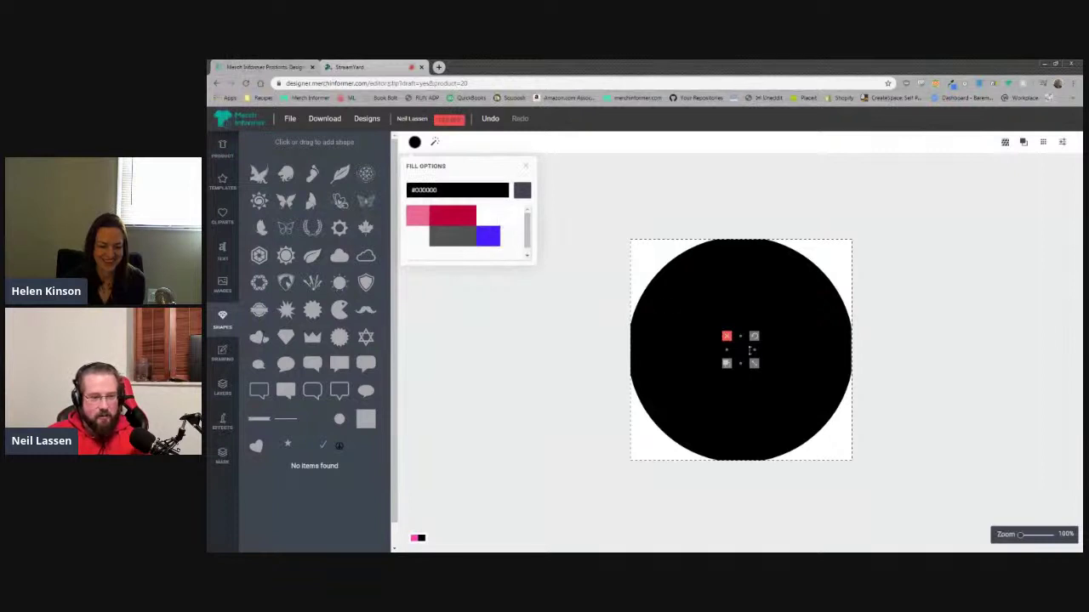
pyautogui.click(453, 188)
pyautogui.click(490, 283)
pyautogui.click(434, 282)
pyautogui.click(724, 134)
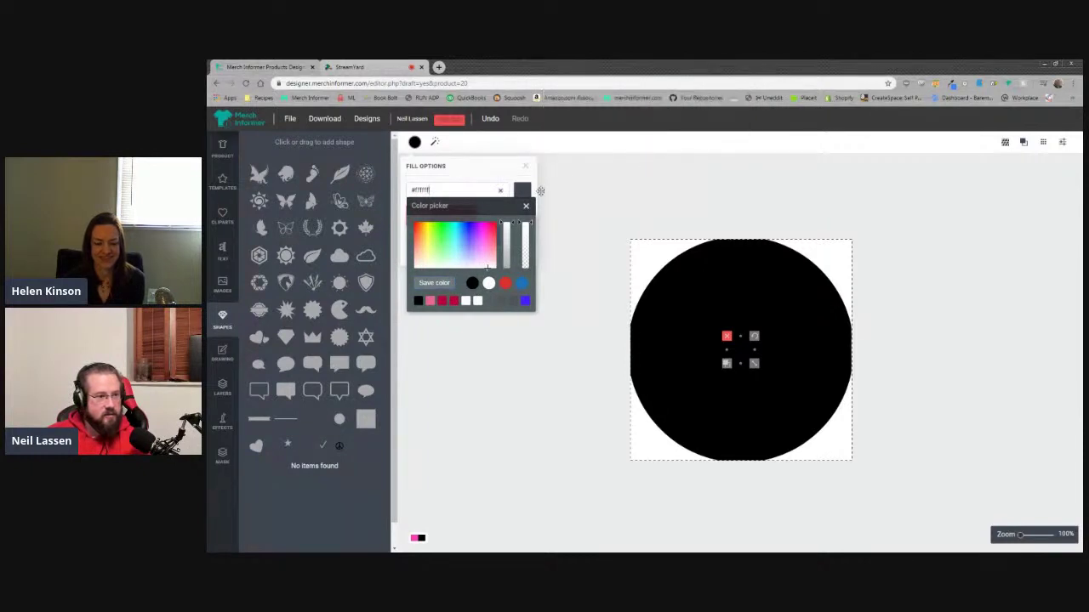
pyautogui.click(523, 191)
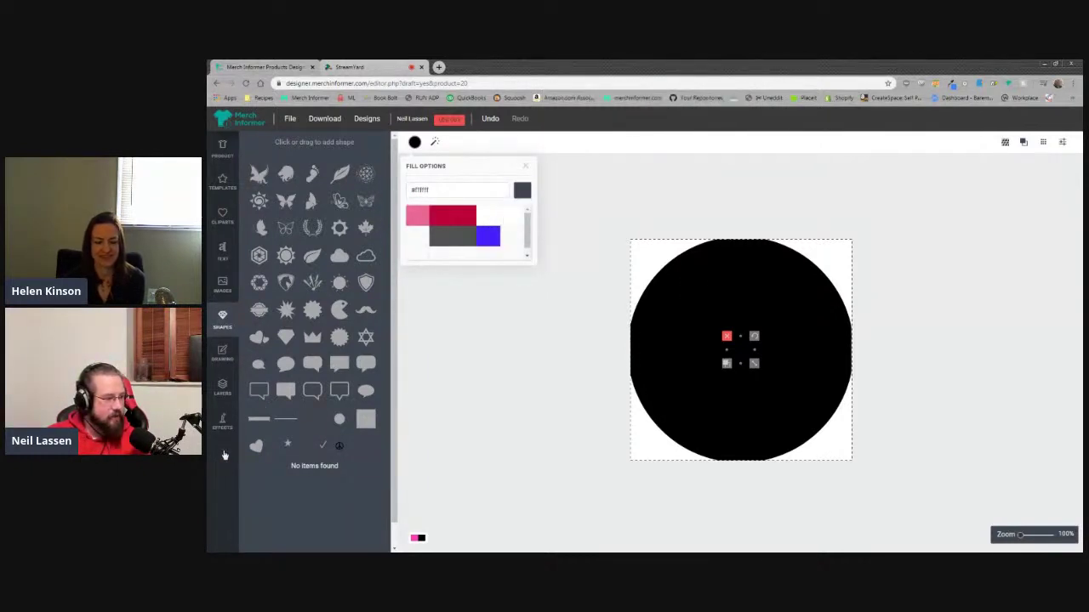
pyautogui.click(726, 337)
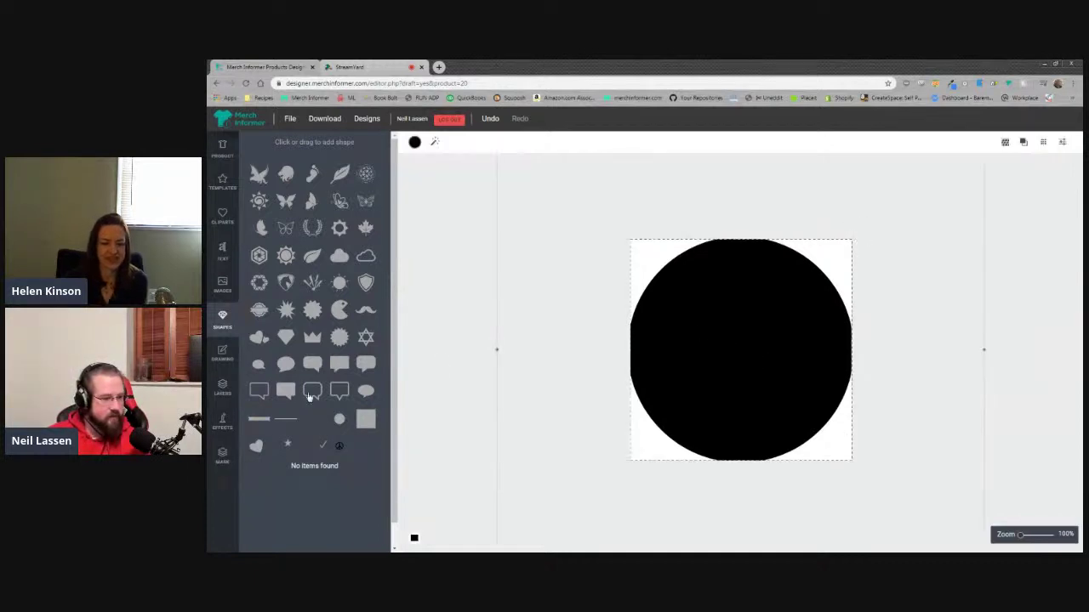
# Add the detailed butterfly shape at the centre of the black circle and fill it with white (#ffffff).
pyautogui.click(367, 204)
pyautogui.click(415, 142)
pyautogui.click(492, 215)
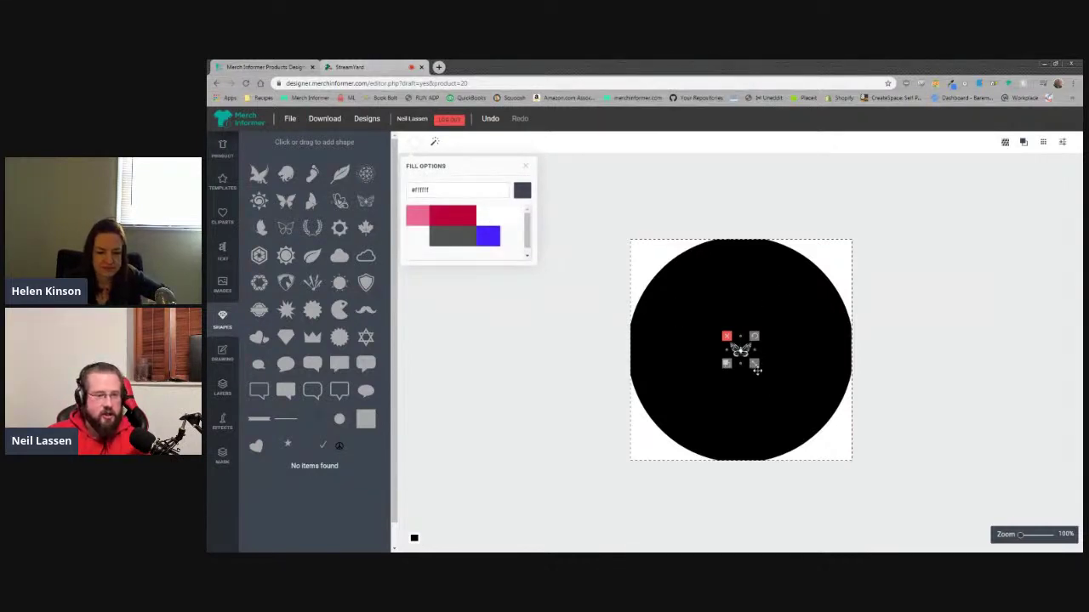
# Enlarge the white butterfly slightly with a tilt of about 45° counterclockwise, and repeat it using Vertical Bricks Repeat.
pyautogui.moveTo(754, 363); pyautogui.dragTo(761, 370)
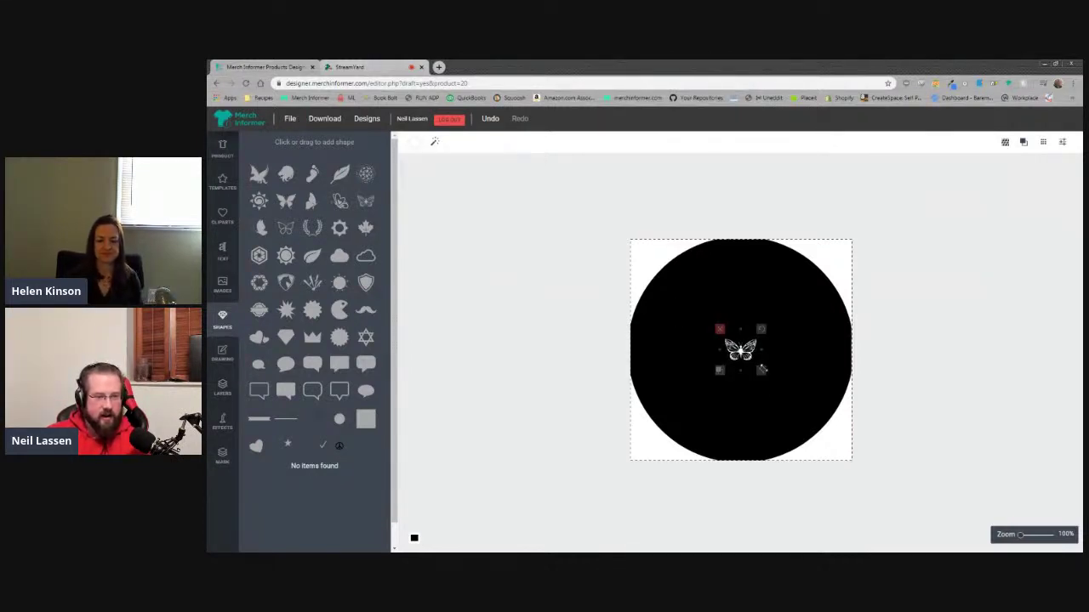
pyautogui.moveTo(762, 327)
pyautogui.mouseDown()
pyautogui.moveTo(747, 313)
pyautogui.moveTo(756, 311)
pyautogui.mouseUp()
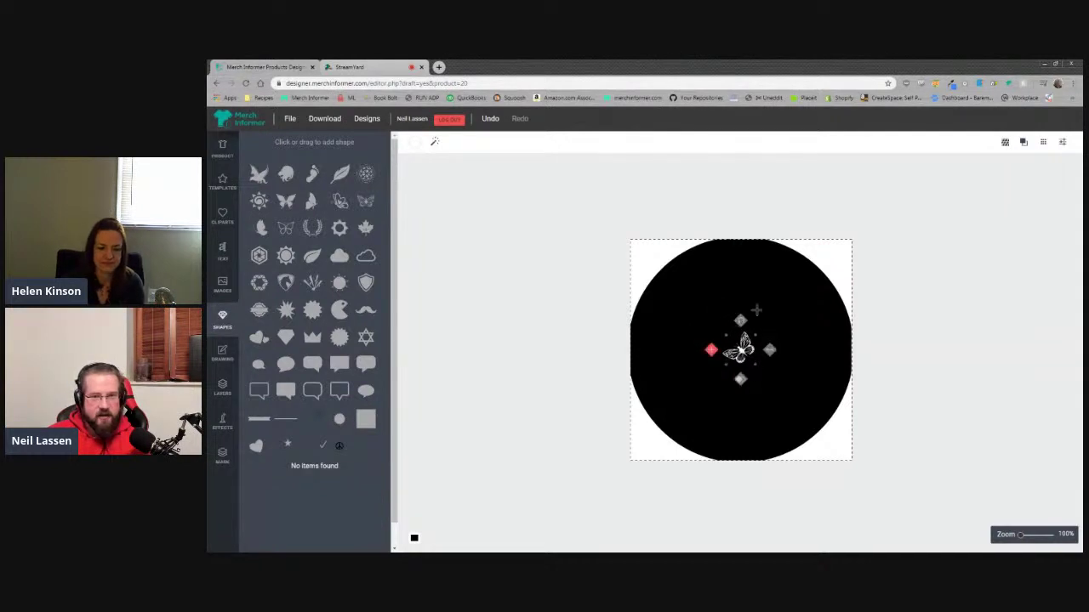
pyautogui.click(1005, 146)
pyautogui.click(993, 215)
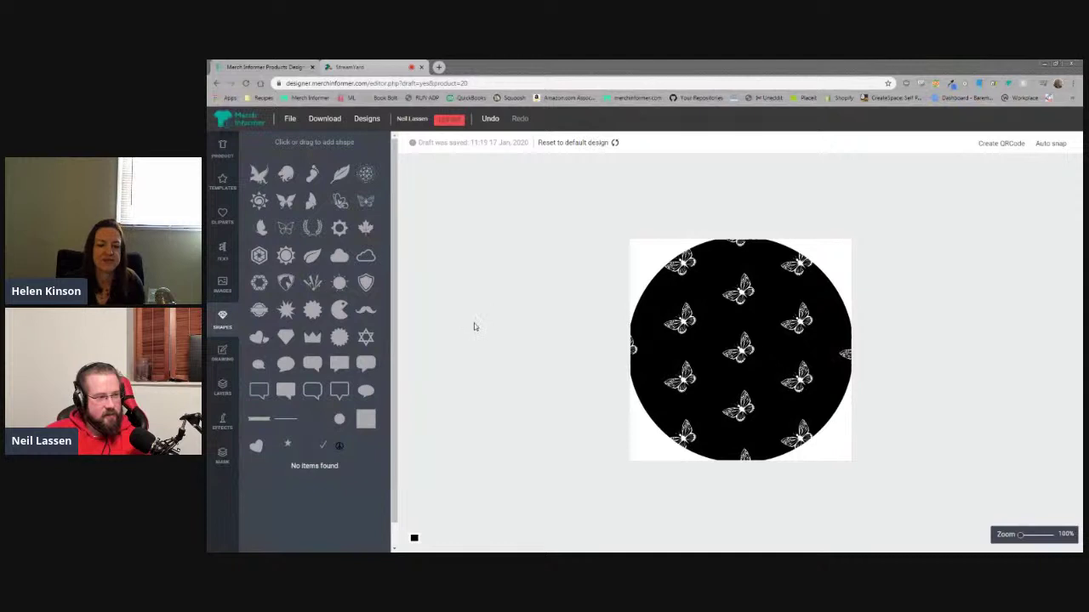
# Add a maple leaf shape in the gap between the central butterflies and fill it with white (#ffffff).
pyautogui.click(740, 347)
pyautogui.moveTo(746, 345); pyautogui.dragTo(732, 323)
pyautogui.click(414, 141)
pyautogui.click(497, 216)
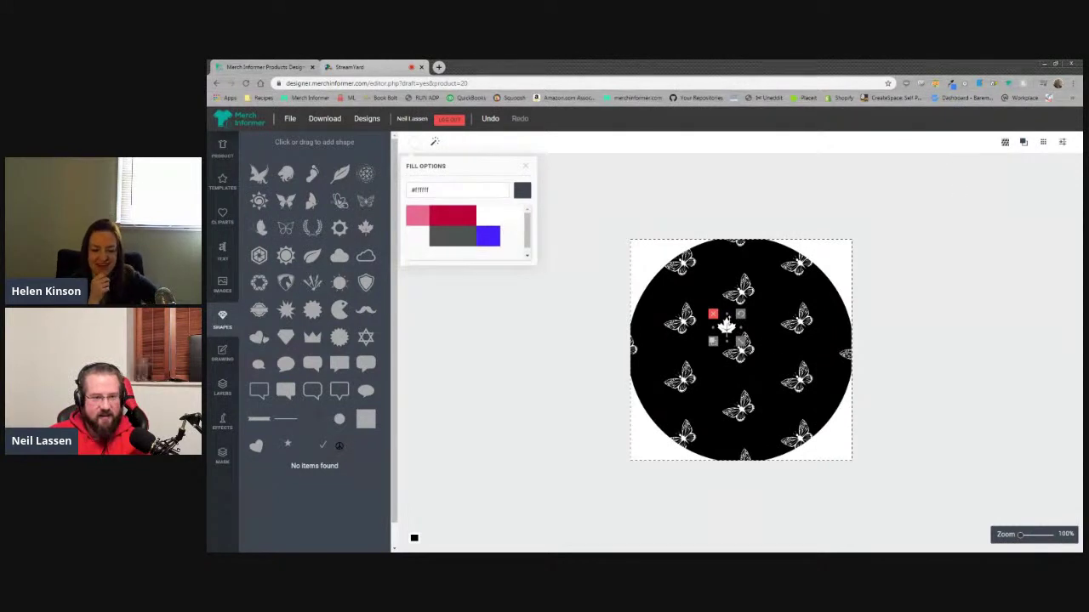
# Adjust the maple leaf's position and size between the butterflies, and repeat it using Vertical Bricks Repeat.
pyautogui.moveTo(725, 327); pyautogui.dragTo(719, 324)
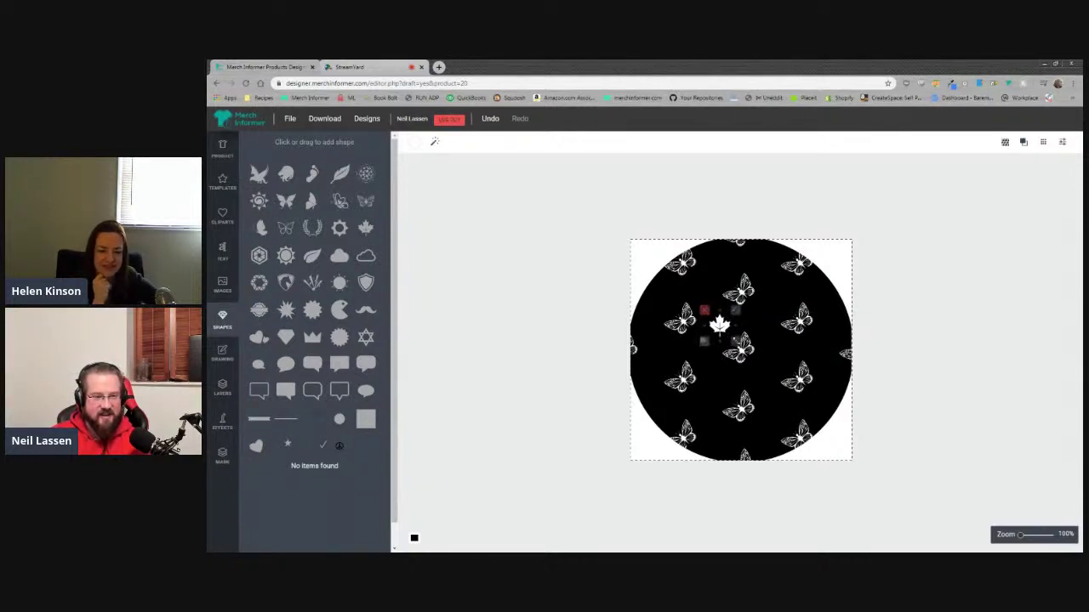
pyautogui.click(1004, 143)
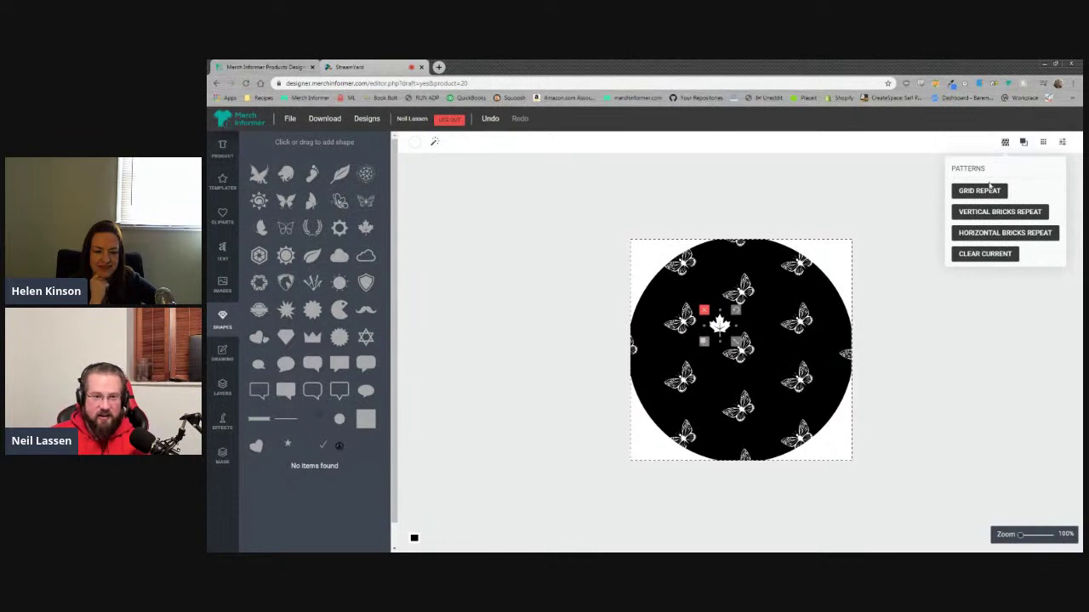
pyautogui.click(982, 213)
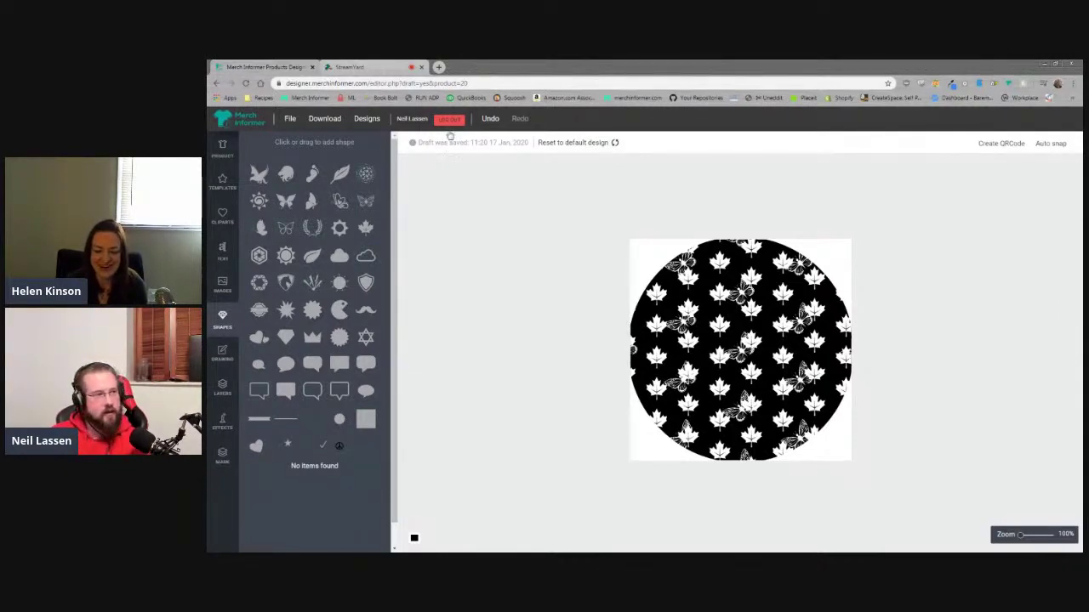
# Switch to the StreamYard studio tab.
pyautogui.click(349, 66)
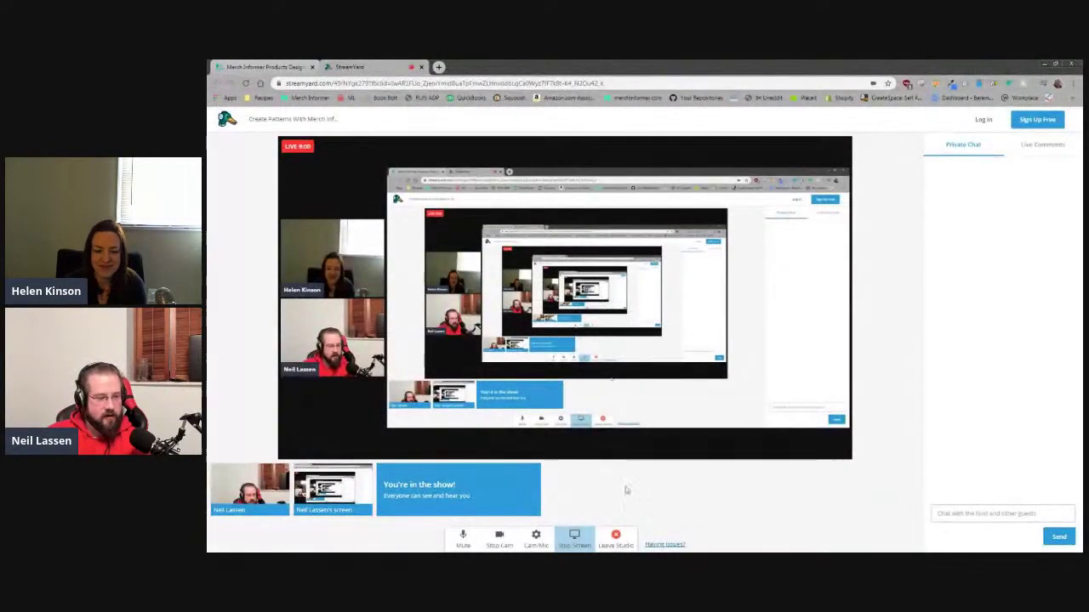